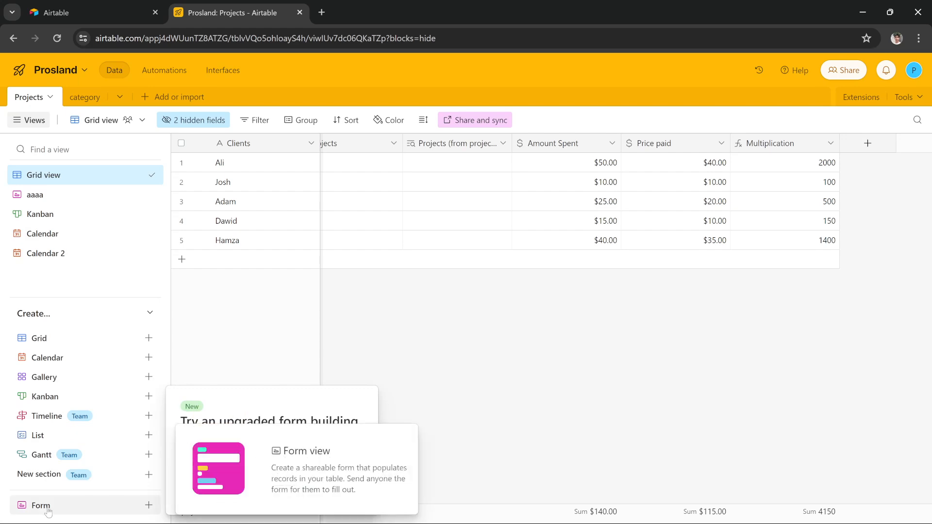
Create a new collaborative form view named Form 2.
{"action": "left_click", "coordinate": [250, 501]}
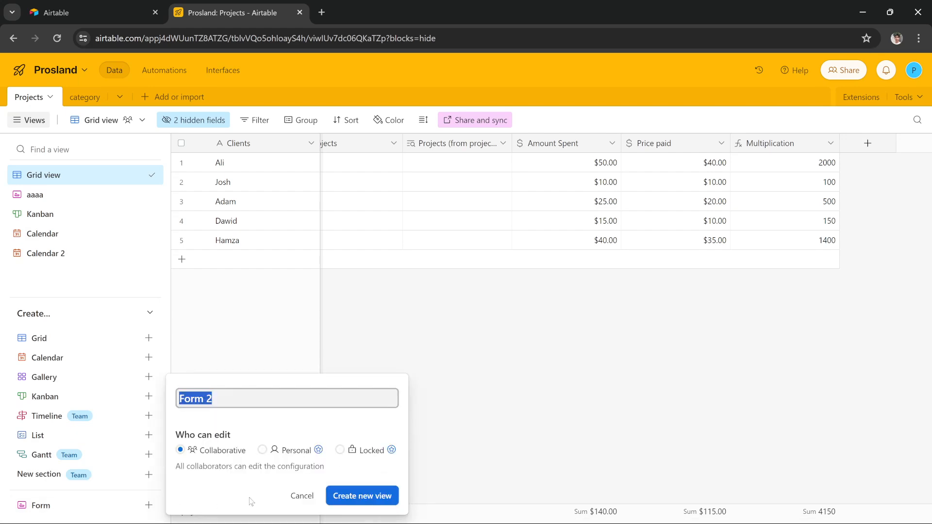
{"action": "left_click", "coordinate": [332, 495]}
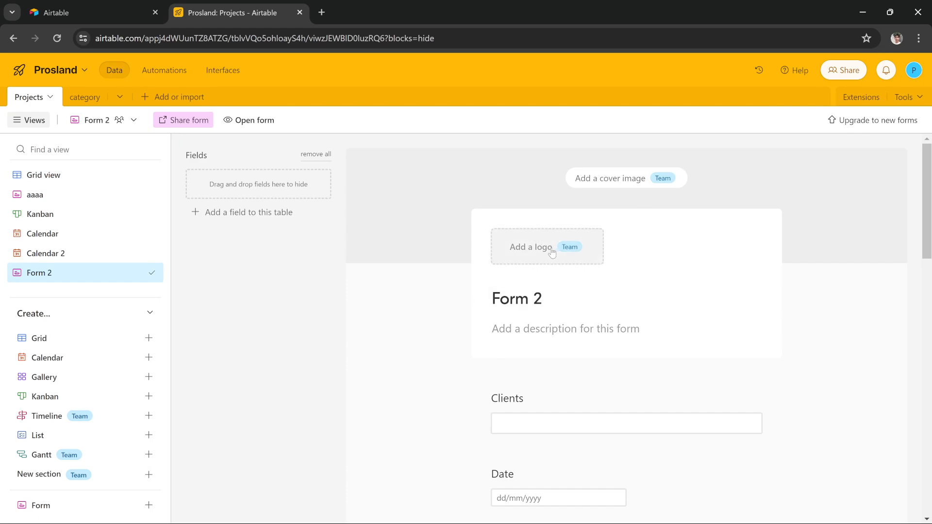
Relabel the projects field on the form as abcd.
{"action": "scroll", "coordinate": [596, 192], "scroll_direction": "down", "scroll_amount": 3}
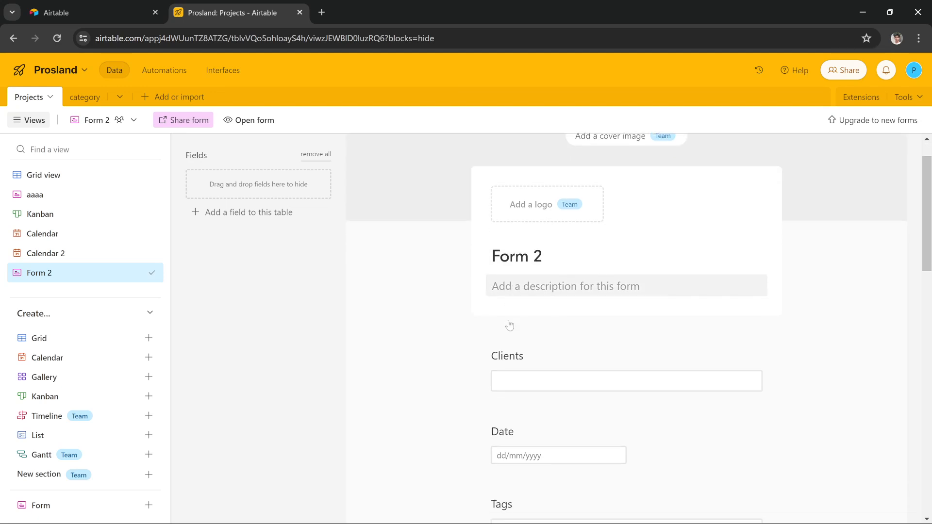
{"action": "scroll", "coordinate": [551, 339], "scroll_direction": "down", "scroll_amount": 9}
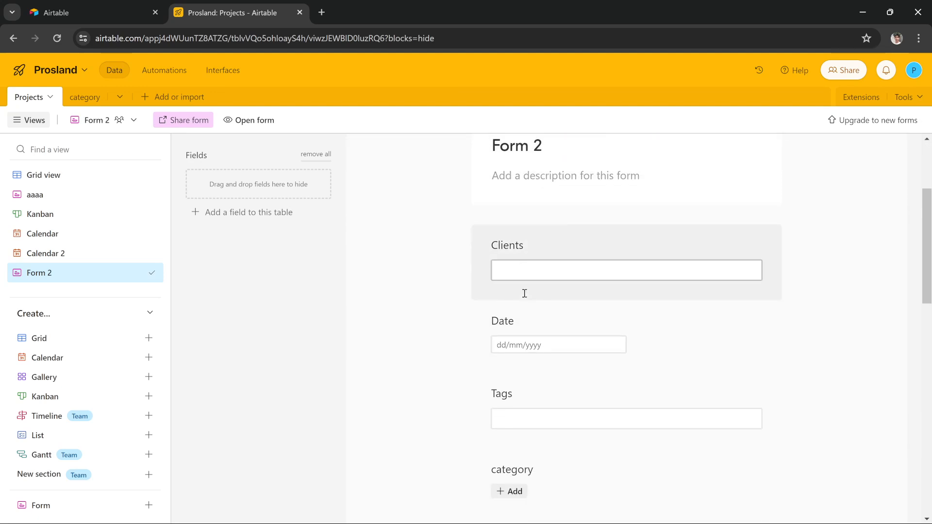
{"action": "left_click", "coordinate": [516, 306]}
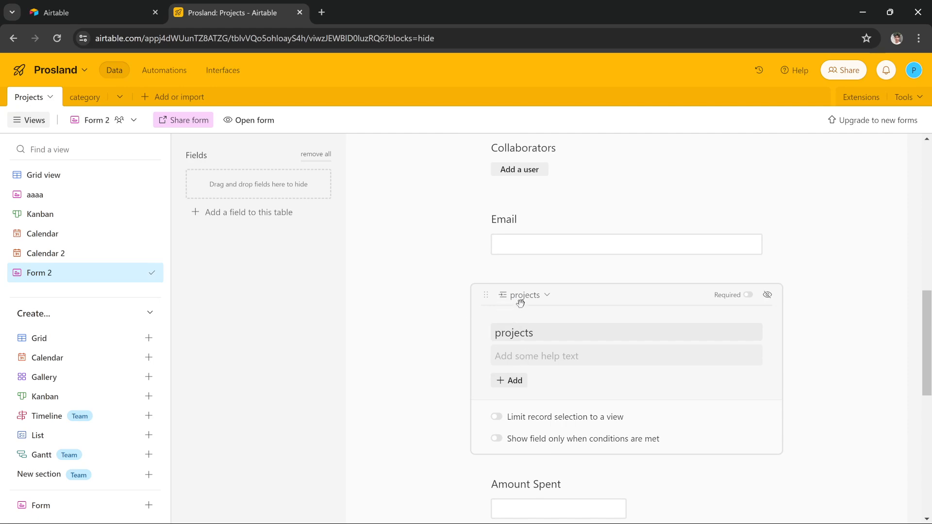
{"action": "left_click", "coordinate": [540, 296]}
{"action": "left_click", "coordinate": [400, 348]}
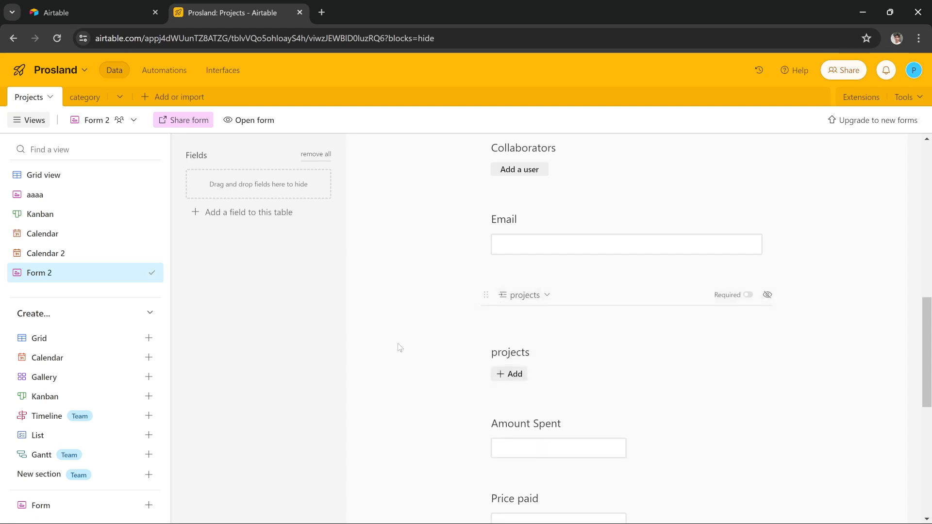
{"action": "left_click", "coordinate": [550, 294]}
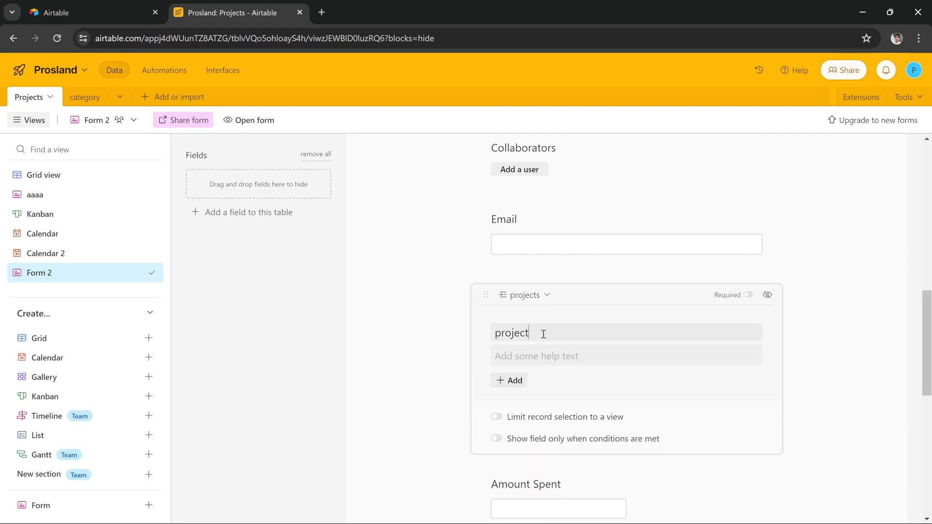
{"action": "key", "text": "BackSpace"}
{"action": "key", "text": "BackSpace"}
{"action": "key", "text": "BackSpace"}
{"action": "key", "text": "BackSpace"}
{"action": "key", "text": "BackSpace"}
{"action": "key", "text": "BackSpace"}
{"action": "key", "text": "BackSpace"}
{"action": "type", "text": "abc"}
{"action": "left_click", "coordinate": [404, 316]}
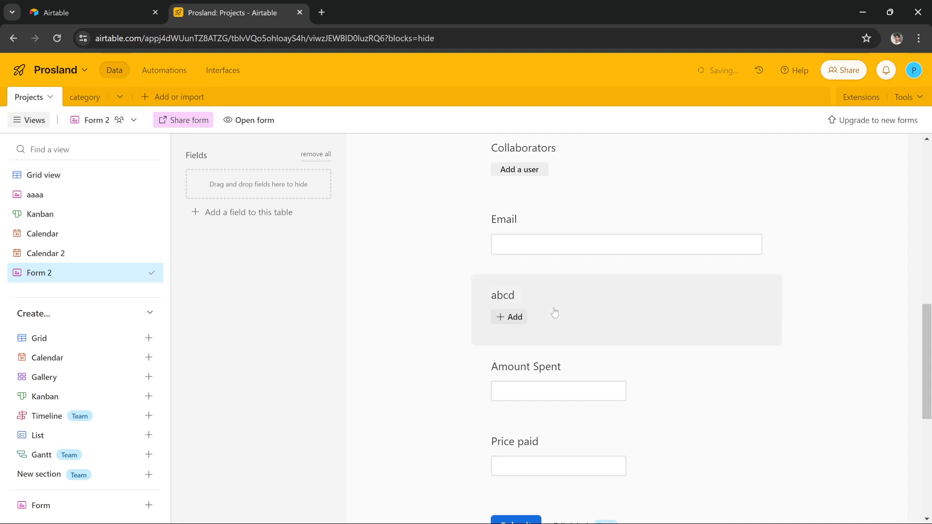
Scroll through the form to review its fields and after-submission settings.
{"action": "left_click", "coordinate": [554, 296]}
{"action": "left_click", "coordinate": [371, 336]}
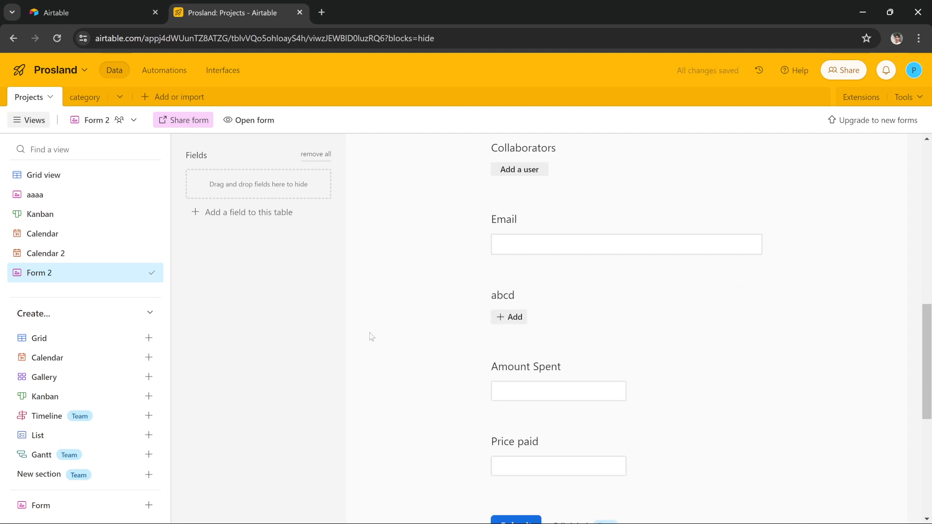
{"action": "scroll", "coordinate": [371, 337], "scroll_direction": "down", "scroll_amount": 7}
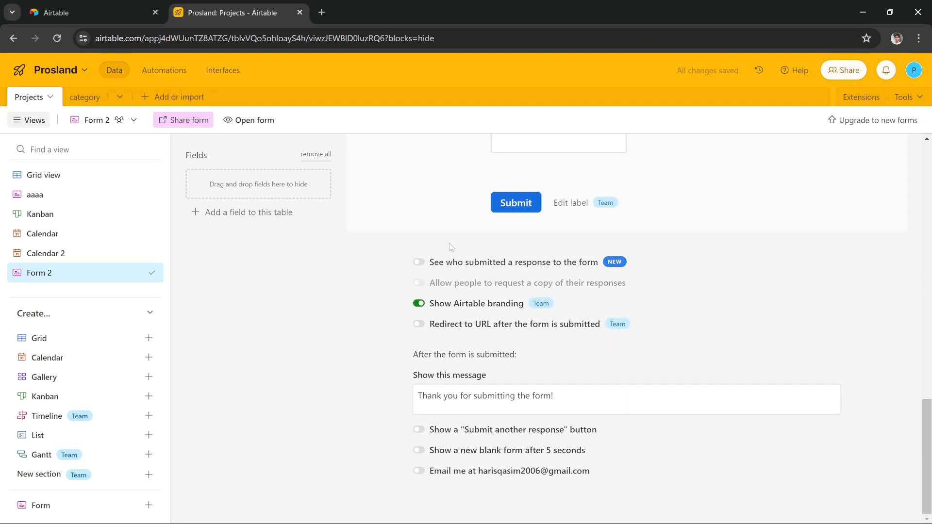
{"action": "scroll", "coordinate": [345, 327], "scroll_direction": "up", "scroll_amount": 4}
{"action": "scroll", "coordinate": [346, 325], "scroll_direction": "up", "scroll_amount": 9}
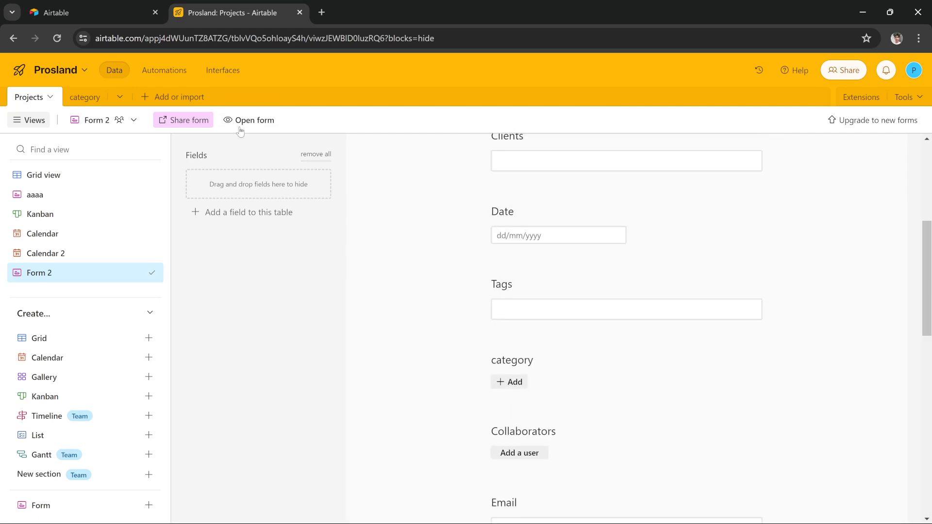
{"action": "scroll", "coordinate": [563, 422], "scroll_direction": "up", "scroll_amount": 5}
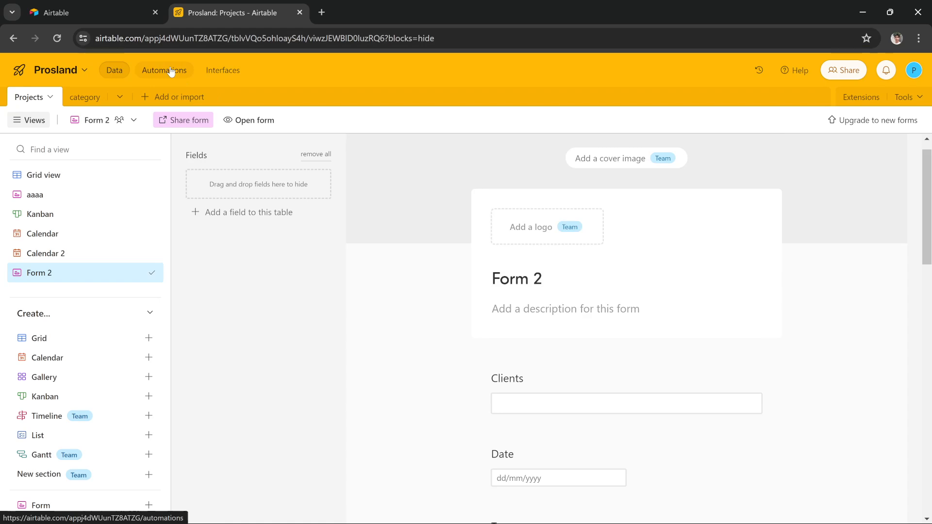
{"action": "scroll", "coordinate": [448, 307], "scroll_direction": "down", "scroll_amount": 15}
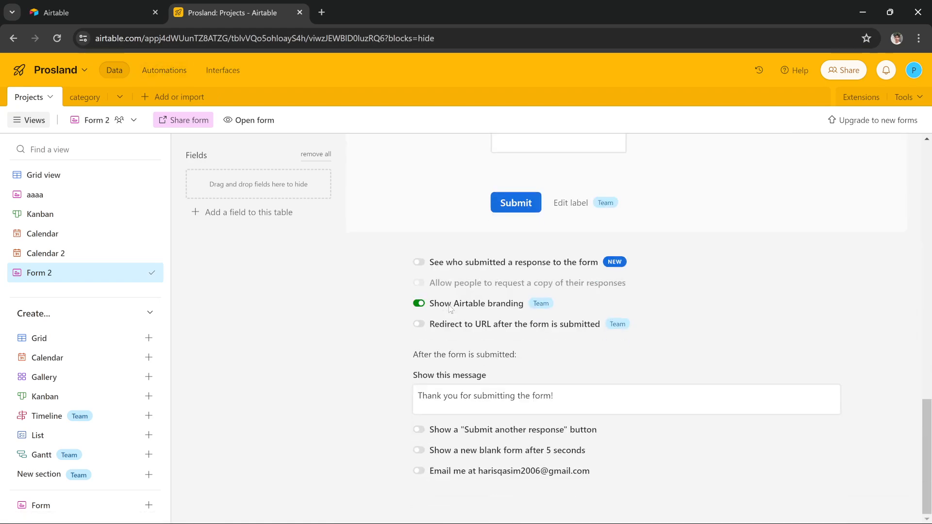
Open Automations, dismiss the AI announcement, and set the trigger type to When a form is submitted.
{"action": "left_click", "coordinate": [166, 71]}
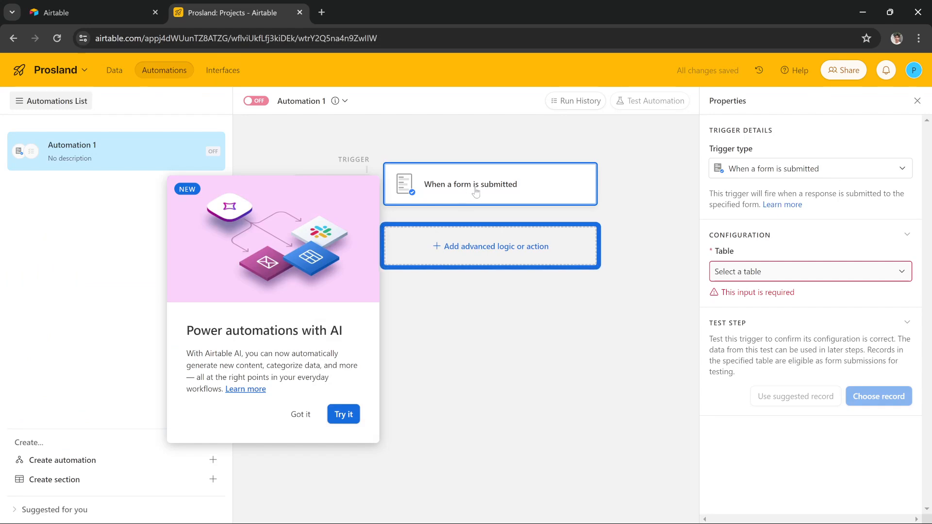
{"action": "left_click", "coordinate": [300, 417]}
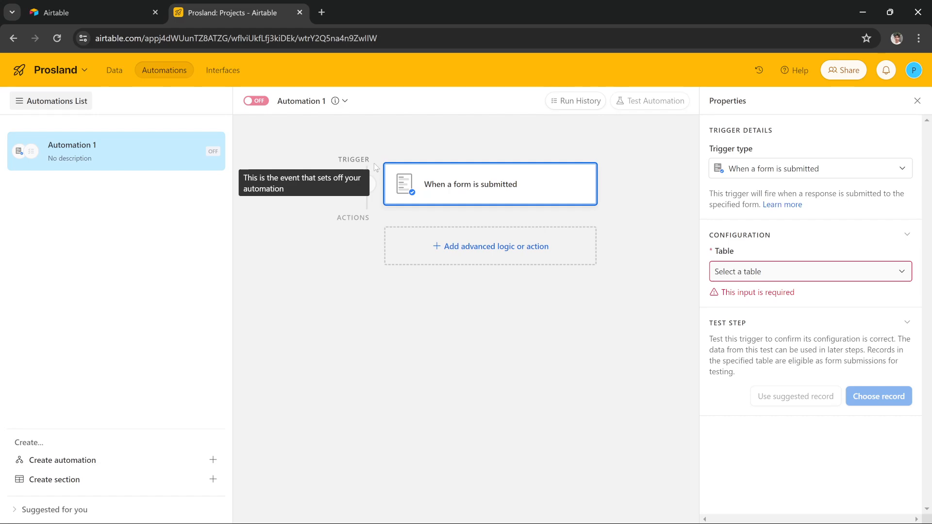
{"action": "left_click", "coordinate": [772, 171]}
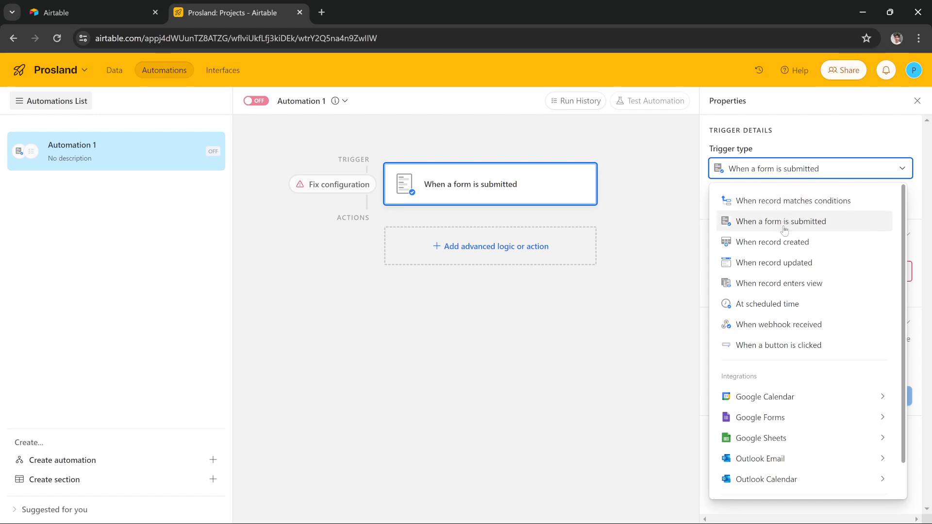
{"action": "left_click", "coordinate": [734, 228]}
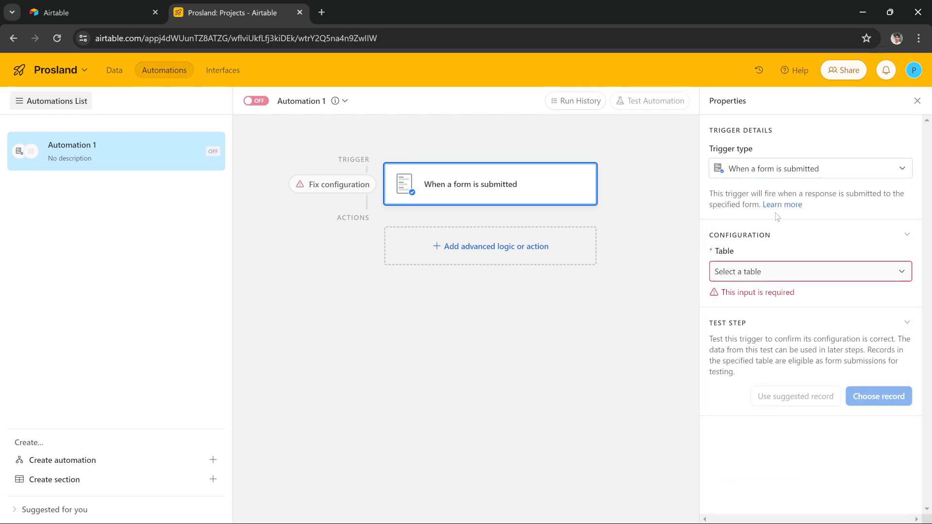
Configure the trigger for the Projects table and Form 2, then test it with the suggested record.
{"action": "left_click", "coordinate": [773, 276]}
{"action": "left_click", "coordinate": [755, 313]}
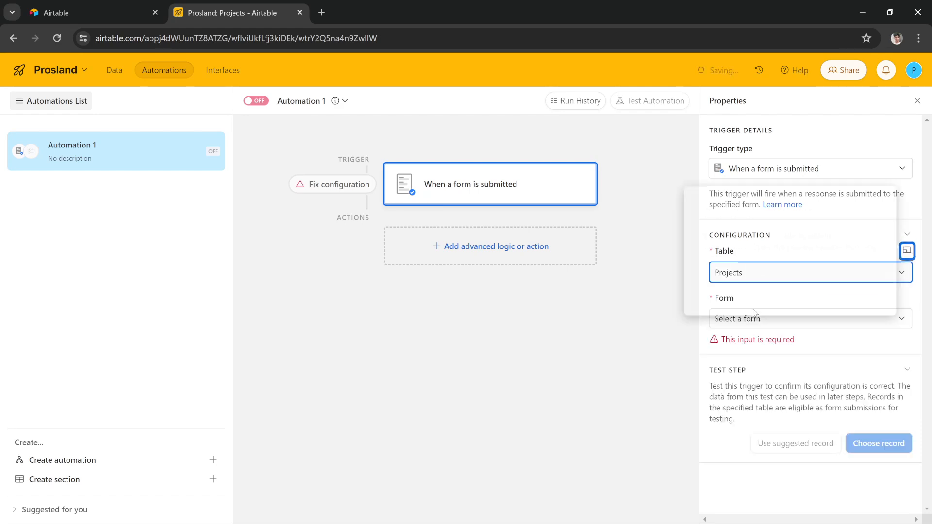
{"action": "left_click", "coordinate": [799, 414]}
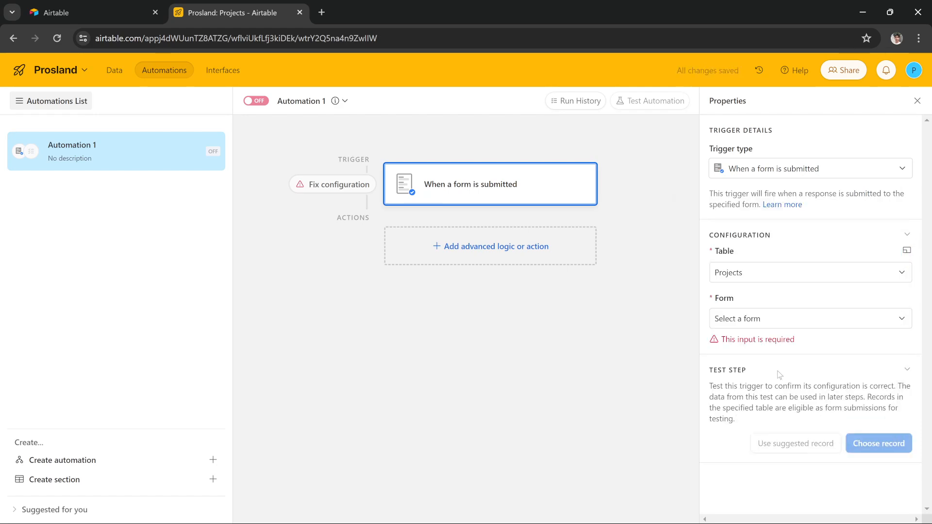
{"action": "left_click", "coordinate": [760, 325]}
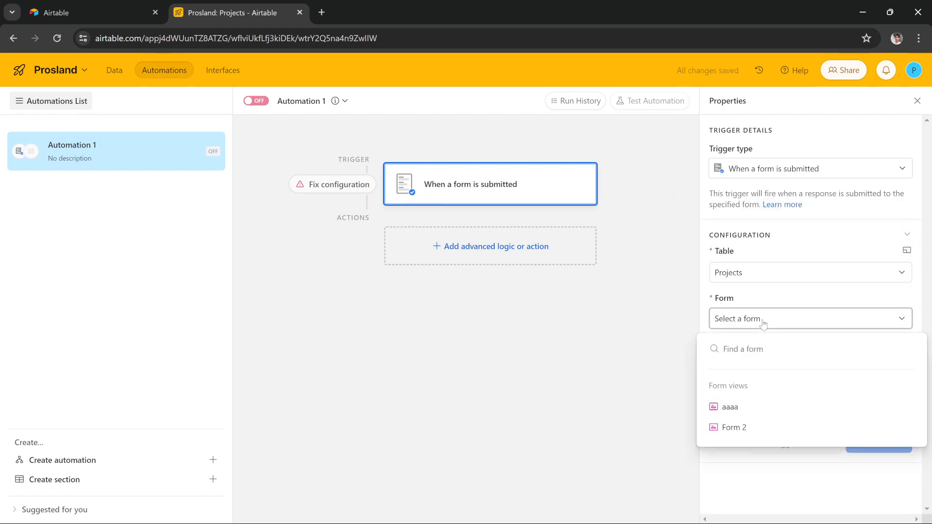
{"action": "left_click", "coordinate": [738, 428]}
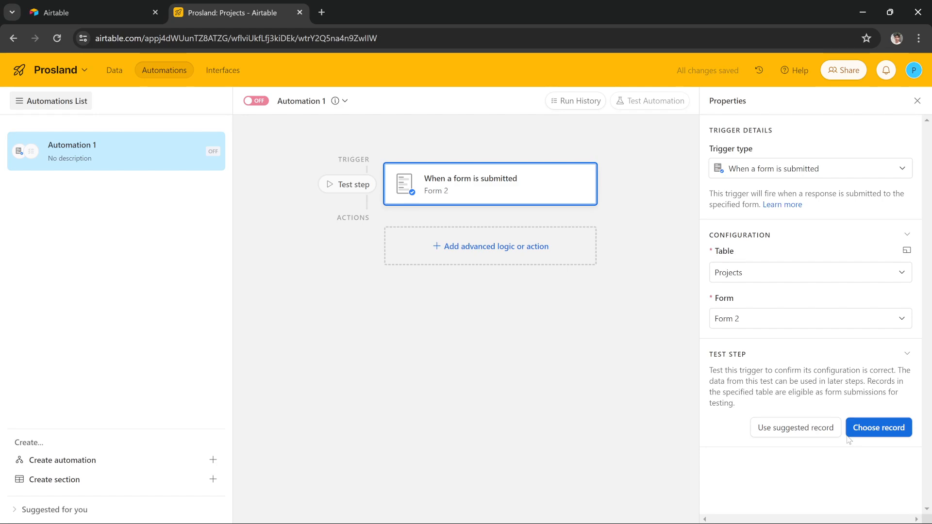
{"action": "left_click", "coordinate": [793, 435]}
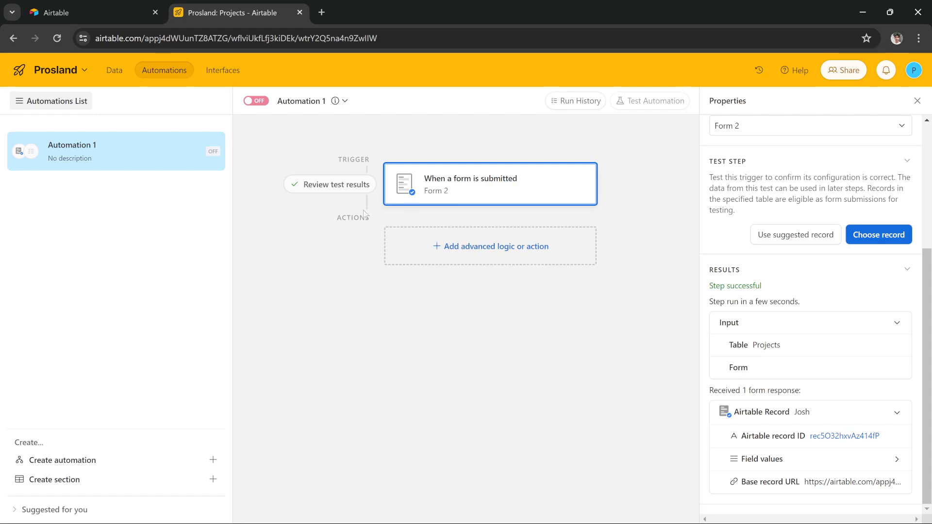
Add a Create record action after the form-submission trigger.
{"action": "left_click", "coordinate": [480, 251]}
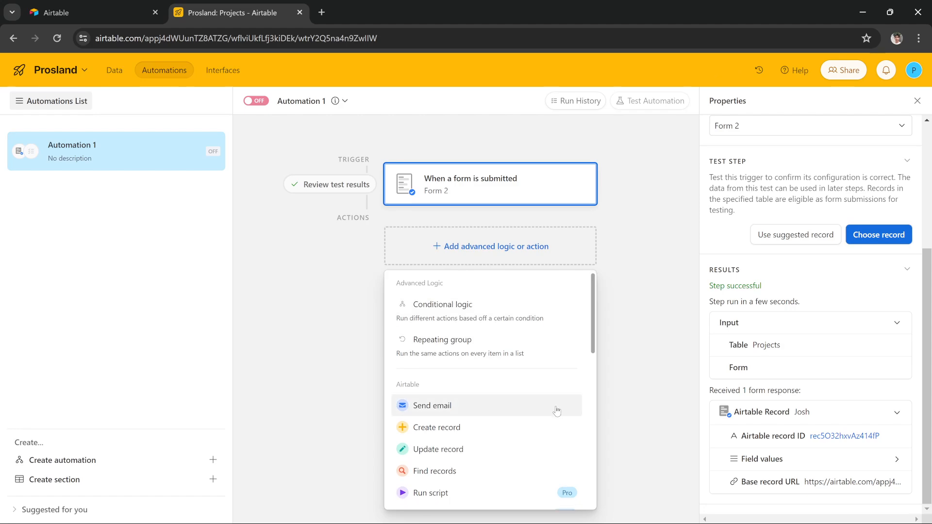
{"action": "scroll", "coordinate": [556, 413], "scroll_direction": "down", "scroll_amount": 1}
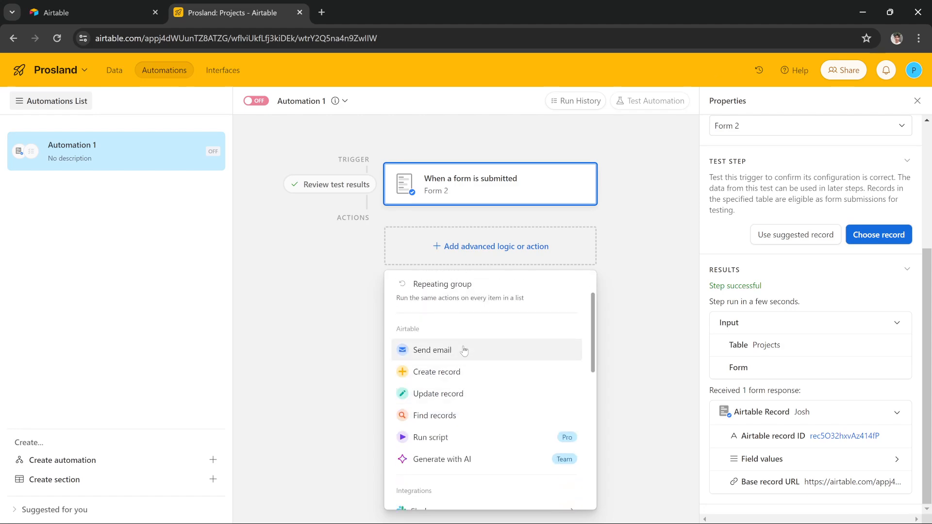
{"action": "scroll", "coordinate": [464, 350], "scroll_direction": "down", "scroll_amount": 2}
{"action": "scroll", "coordinate": [464, 349], "scroll_direction": "up", "scroll_amount": 3}
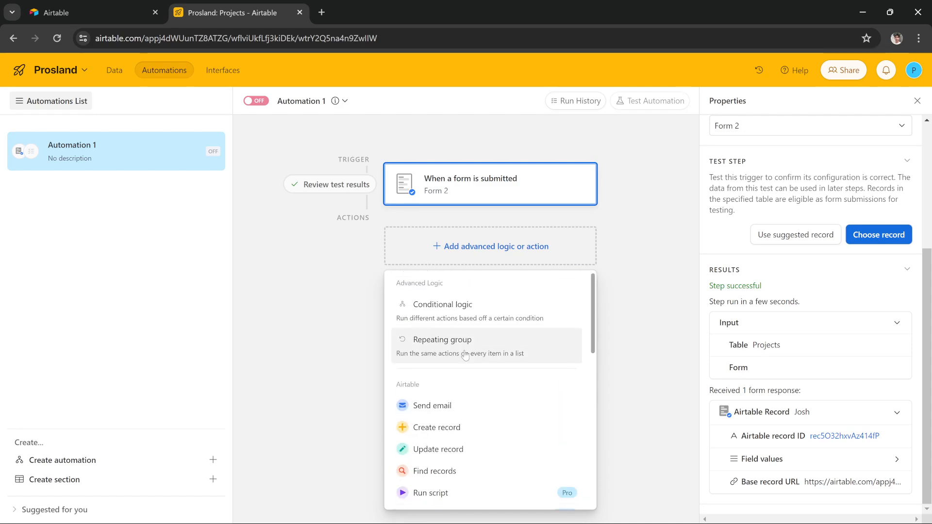
{"action": "scroll", "coordinate": [464, 349], "scroll_direction": "down", "scroll_amount": 1}
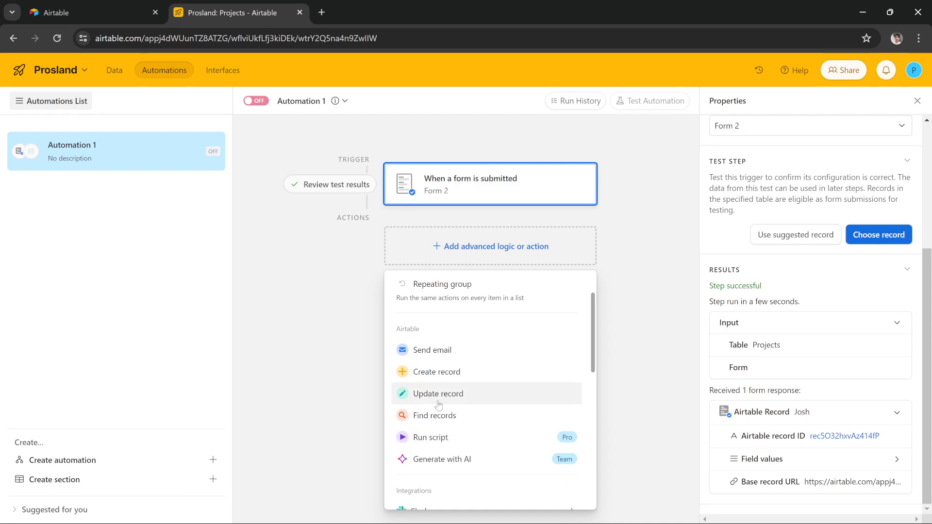
{"action": "left_click", "coordinate": [444, 374]}
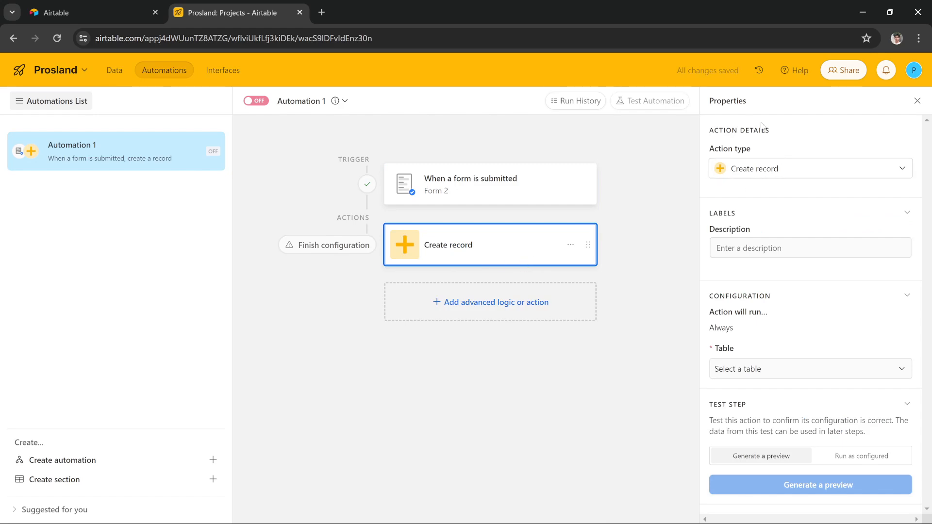
Set the Create record action's table to category.
{"action": "left_click", "coordinate": [754, 247]}
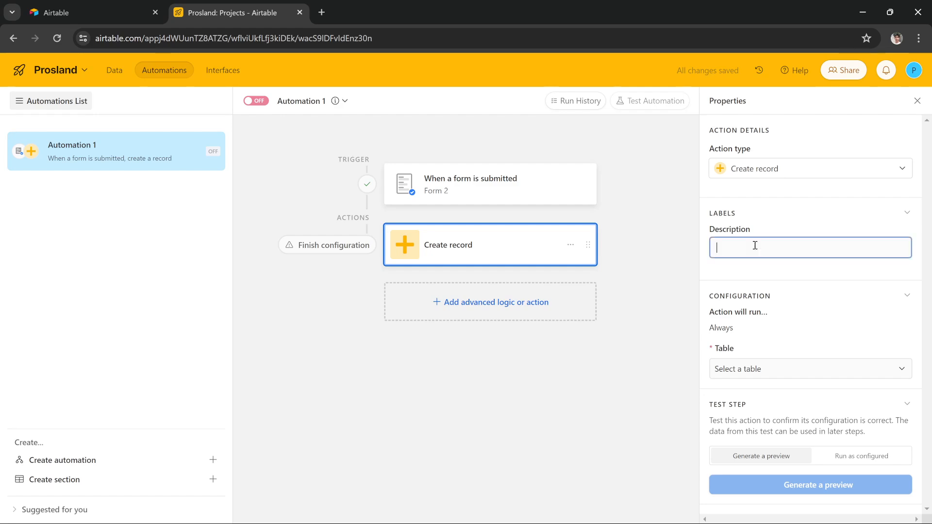
{"action": "left_click", "coordinate": [782, 219]}
{"action": "left_click", "coordinate": [759, 220]}
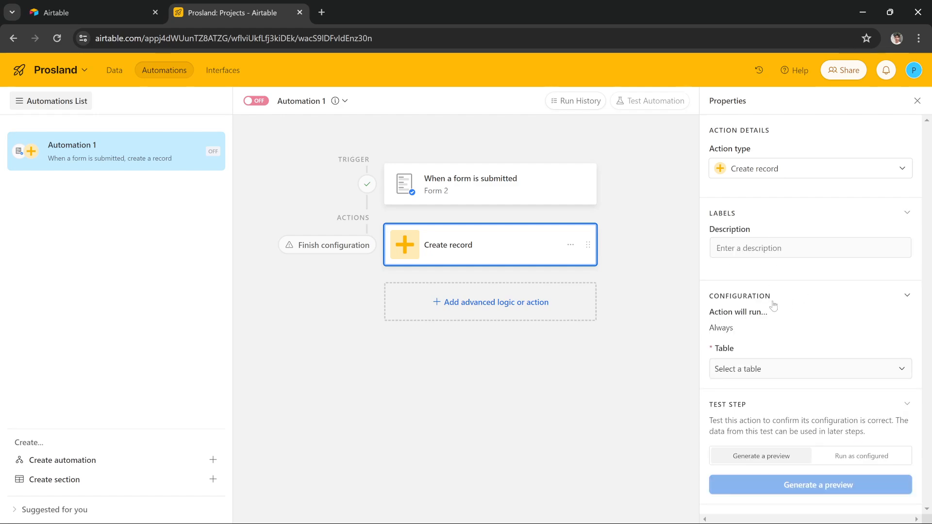
{"action": "left_click", "coordinate": [759, 368]}
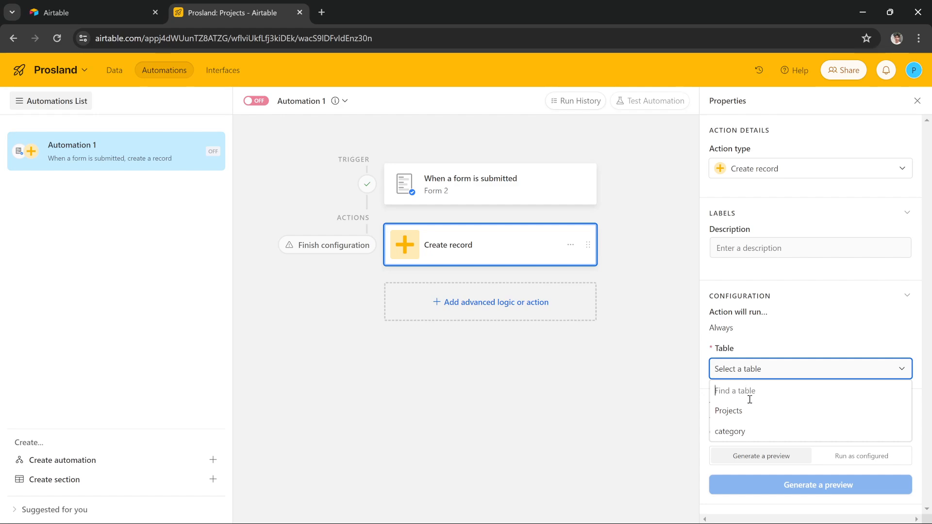
{"action": "left_click", "coordinate": [756, 430]}
Add the Name field to the action's fields and place the cursor in its value.
{"action": "scroll", "coordinate": [756, 423], "scroll_direction": "down", "scroll_amount": 1}
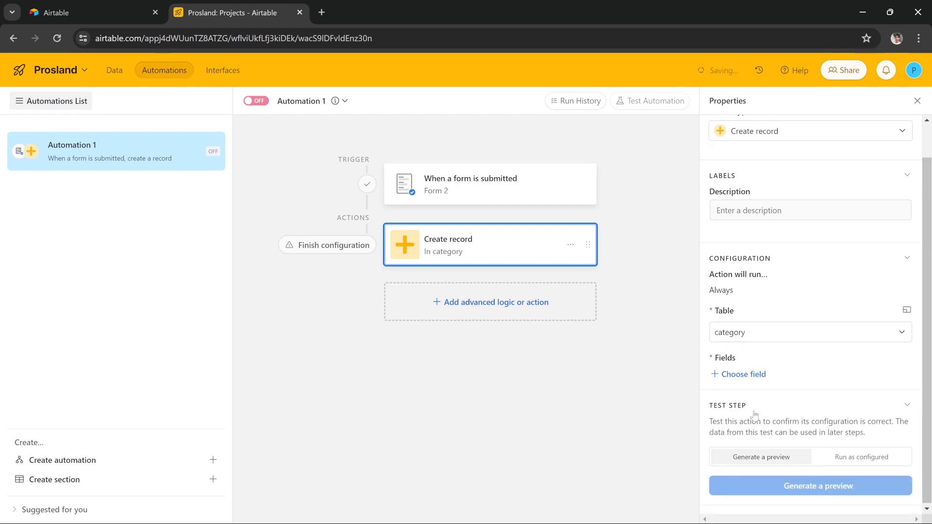
{"action": "left_click", "coordinate": [745, 374]}
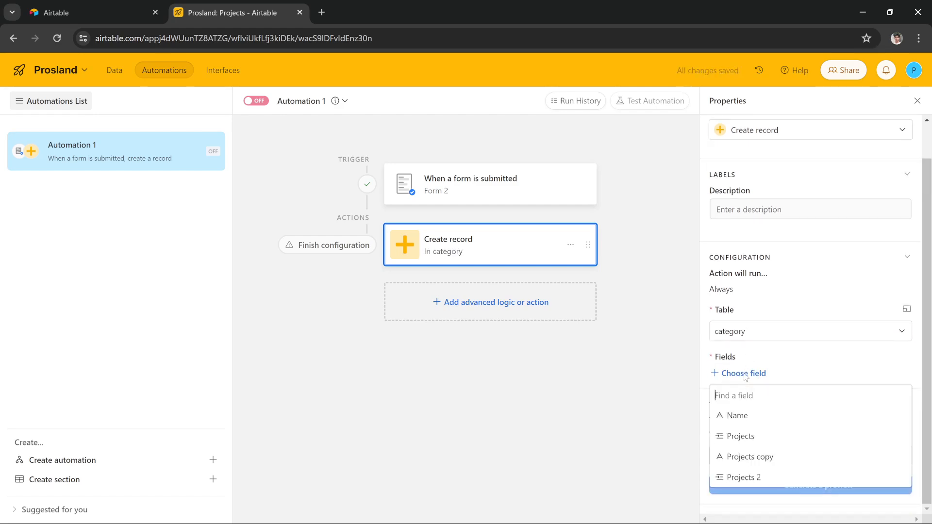
{"action": "left_click", "coordinate": [756, 417]}
{"action": "left_click", "coordinate": [763, 400]}
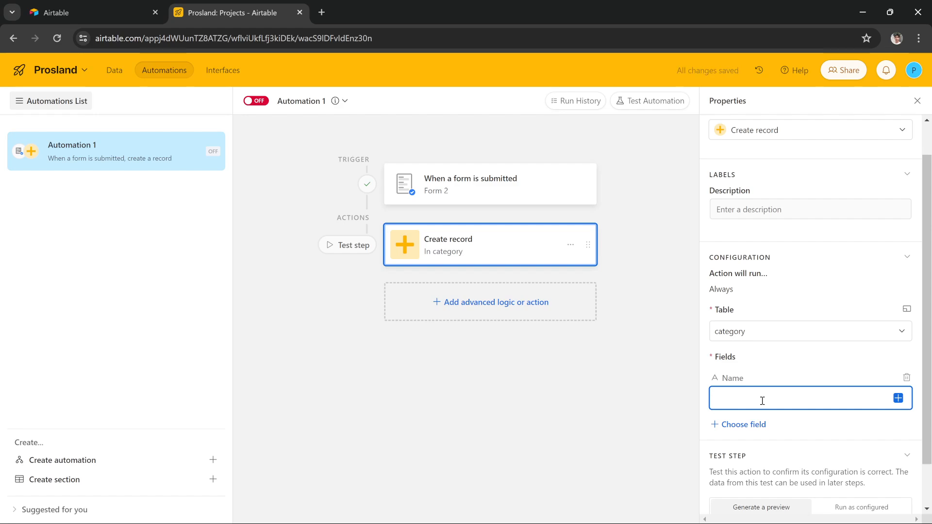
Insert the form's Clients value from the Form 2 trigger data into the Name field.
{"action": "scroll", "coordinate": [771, 378], "scroll_direction": "down", "scroll_amount": 1}
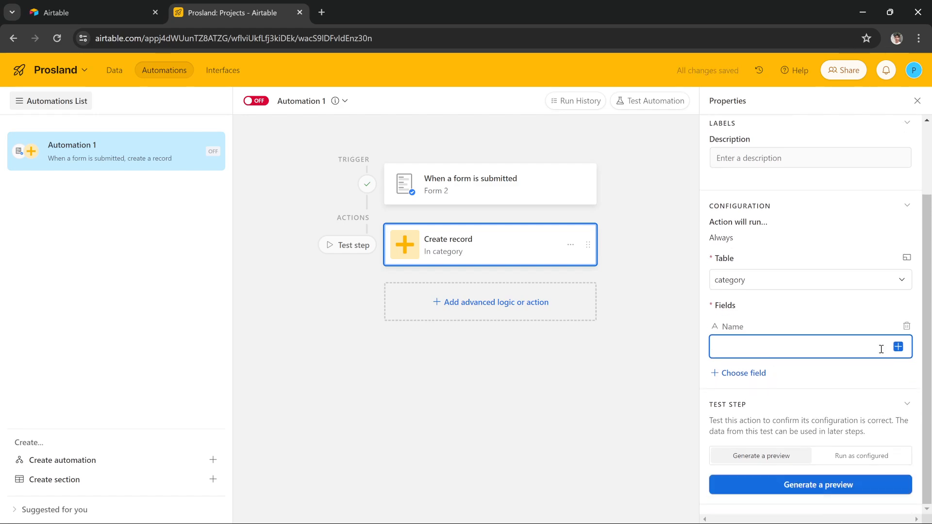
{"action": "left_click", "coordinate": [902, 347]}
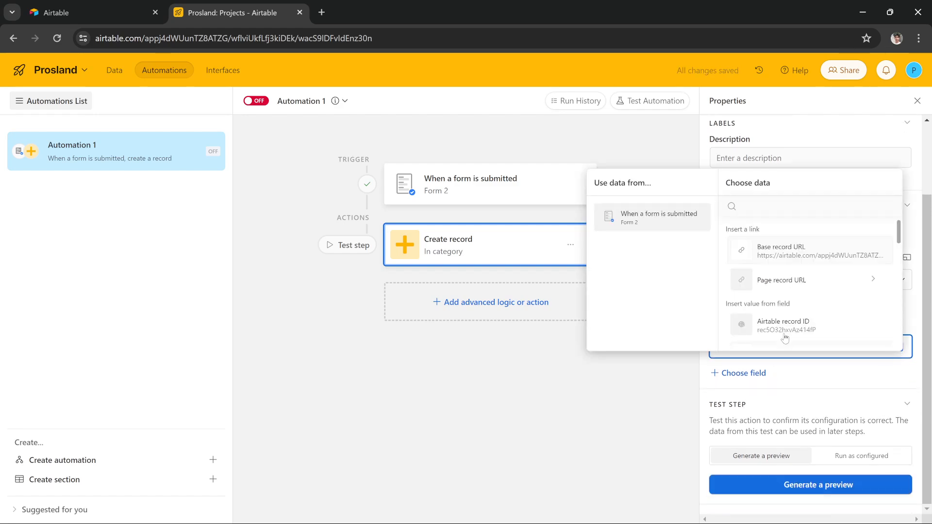
{"action": "scroll", "coordinate": [767, 299], "scroll_direction": "down", "scroll_amount": 5}
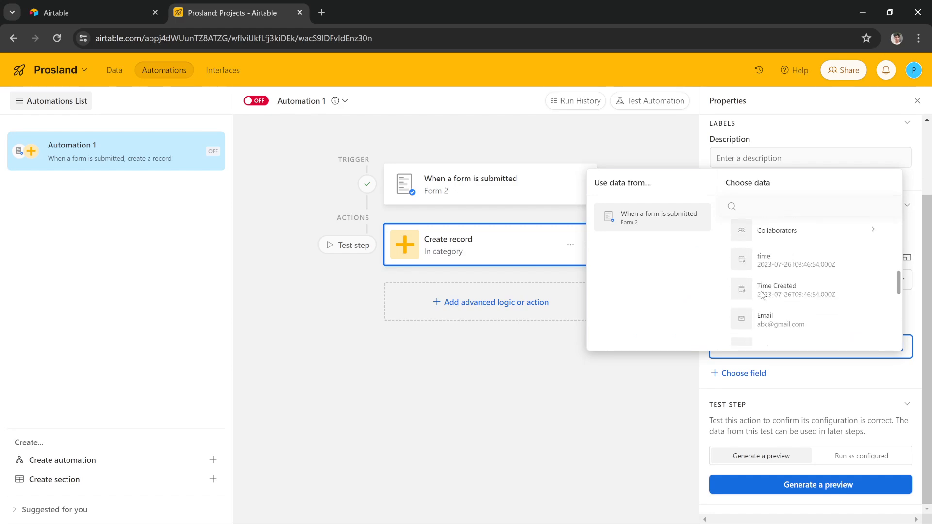
{"action": "scroll", "coordinate": [762, 296], "scroll_direction": "up", "scroll_amount": 2}
{"action": "scroll", "coordinate": [762, 295], "scroll_direction": "down", "scroll_amount": 3}
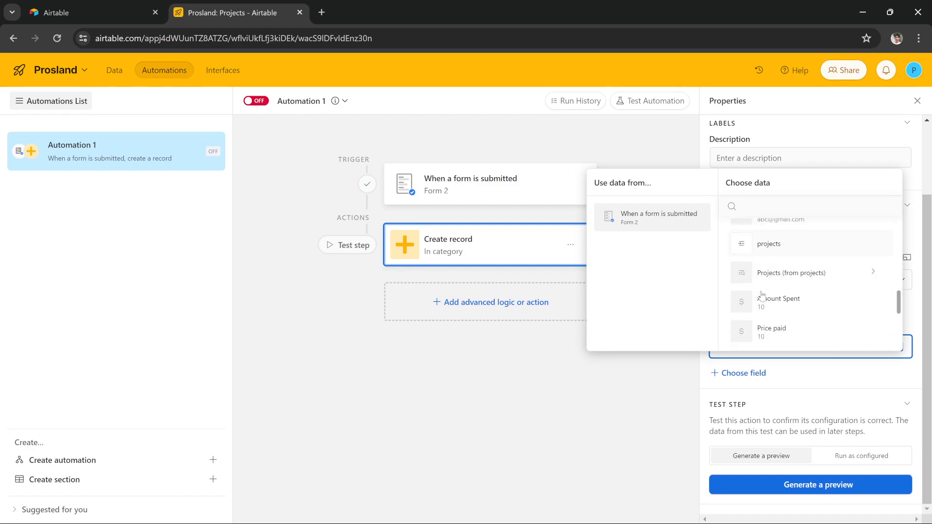
{"action": "scroll", "coordinate": [772, 296], "scroll_direction": "up", "scroll_amount": 3}
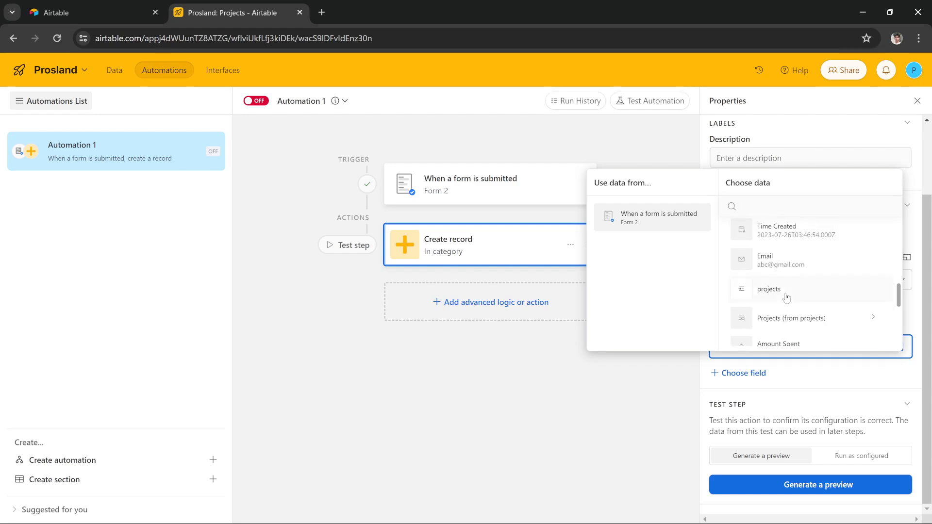
{"action": "scroll", "coordinate": [786, 296], "scroll_direction": "up", "scroll_amount": 3}
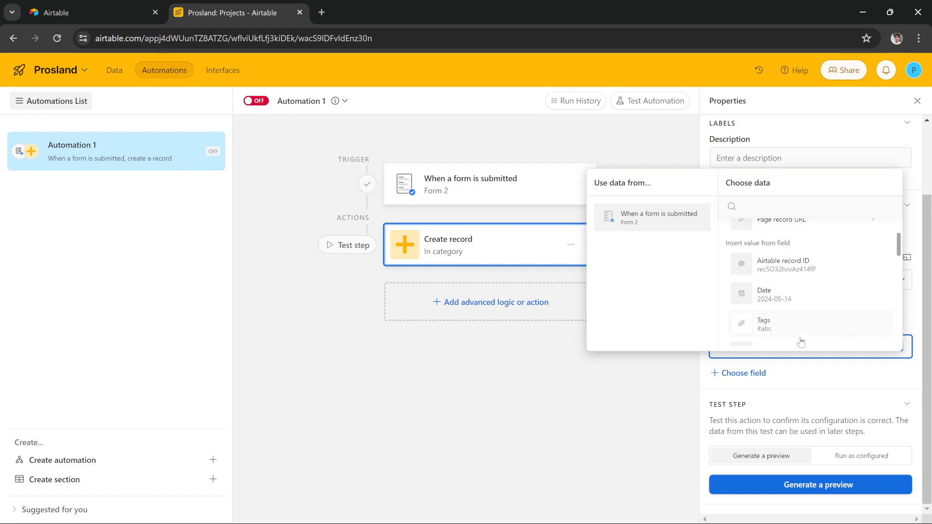
{"action": "scroll", "coordinate": [796, 314], "scroll_direction": "down", "scroll_amount": 2}
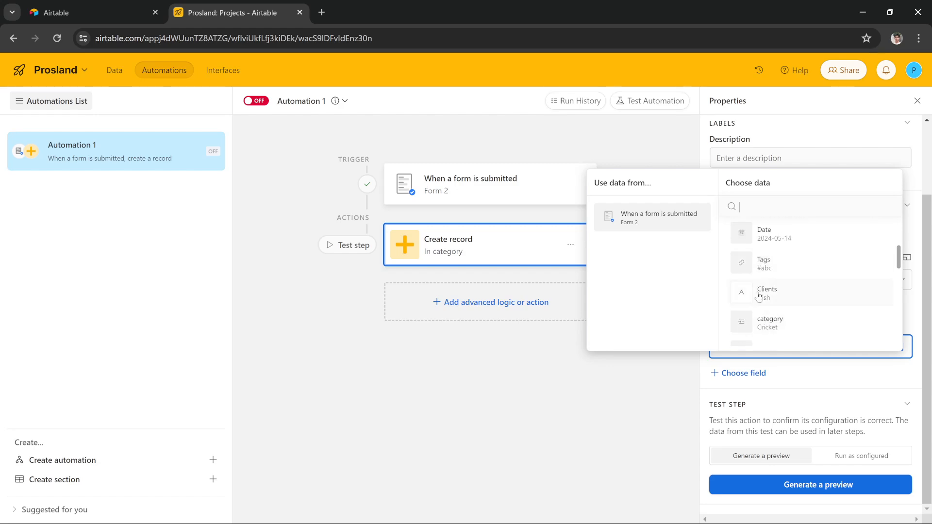
{"action": "left_click", "coordinate": [787, 296]}
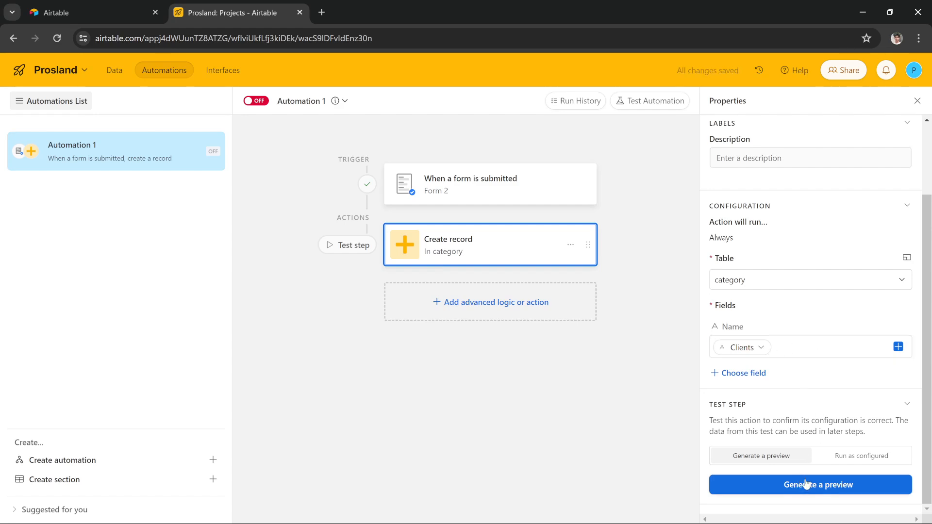
Generate a preview of the Create record action, close it, and switch the automation on.
{"action": "left_click", "coordinate": [791, 485]}
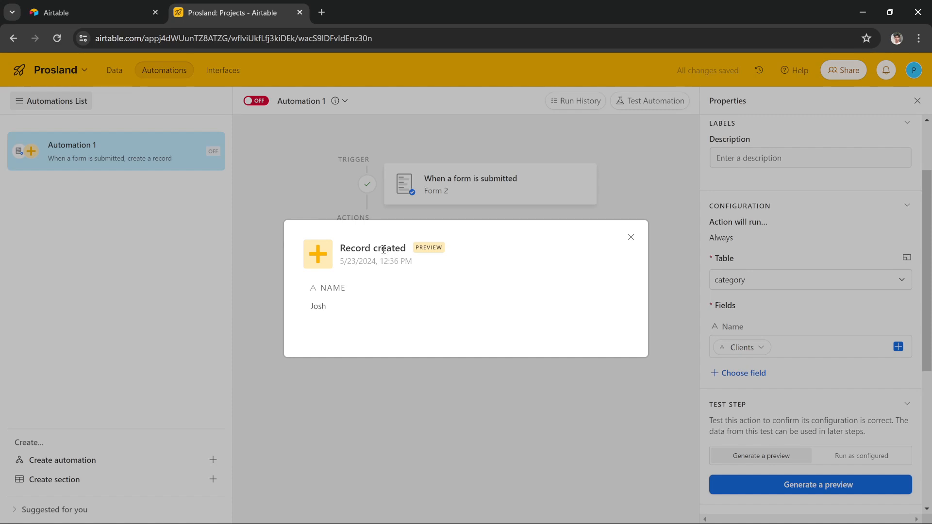
{"action": "left_click", "coordinate": [631, 237]}
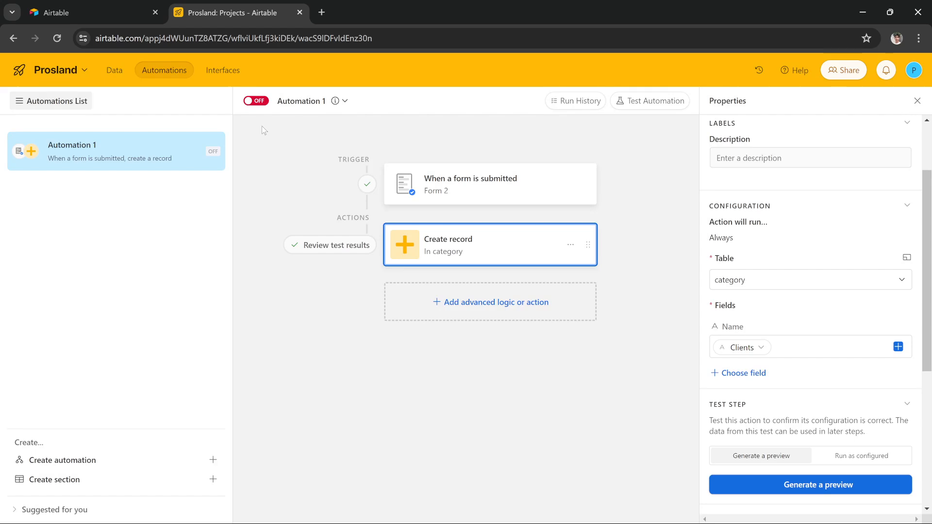
{"action": "left_click", "coordinate": [257, 103]}
Add the Projects field to the action and fill it with the Email value from the form trigger.
{"action": "left_click", "coordinate": [745, 373]}
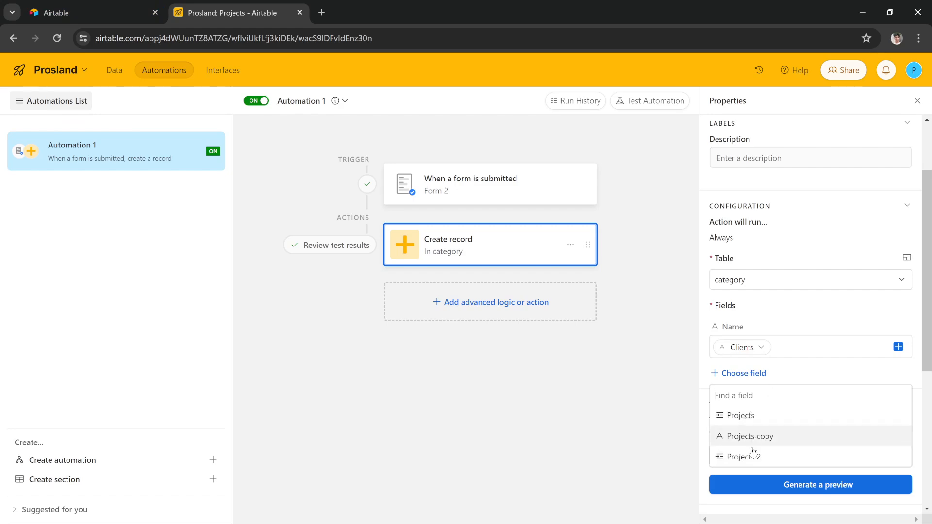
{"action": "left_click", "coordinate": [792, 414]}
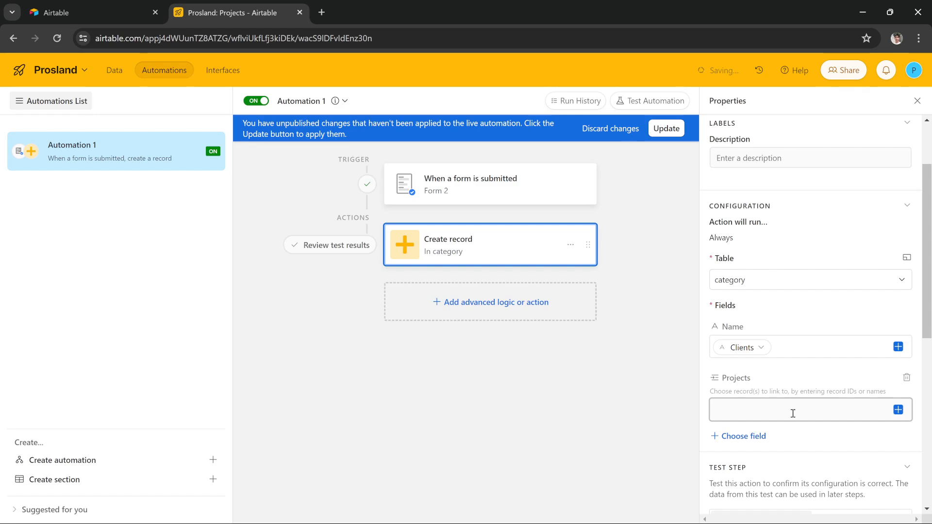
{"action": "left_click", "coordinate": [896, 411]}
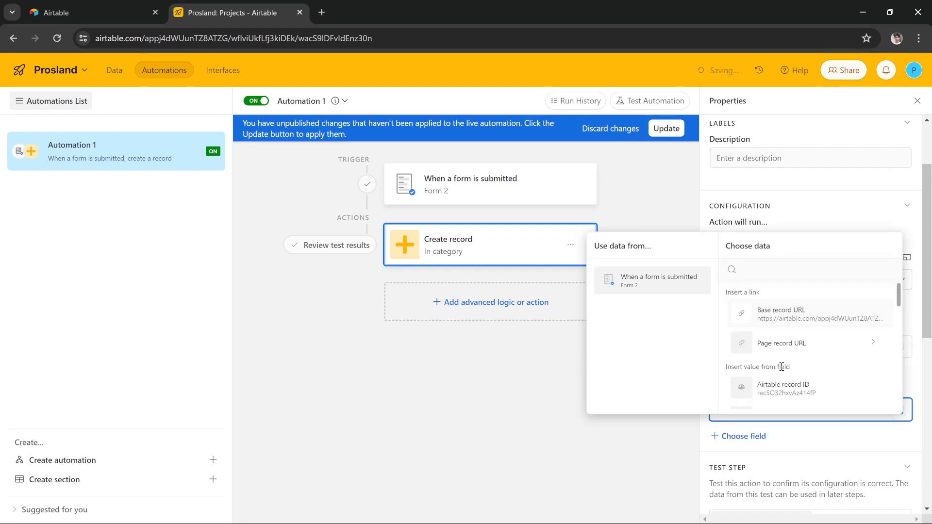
{"action": "scroll", "coordinate": [781, 368], "scroll_direction": "down", "scroll_amount": 2}
{"action": "scroll", "coordinate": [779, 363], "scroll_direction": "down", "scroll_amount": 1}
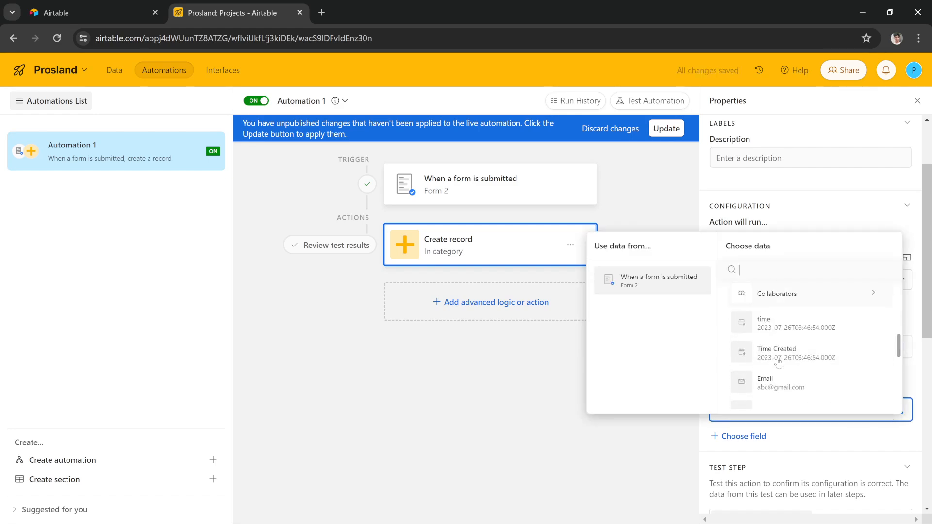
{"action": "left_click", "coordinate": [775, 382]}
{"action": "scroll", "coordinate": [819, 427], "scroll_direction": "down", "scroll_amount": 1}
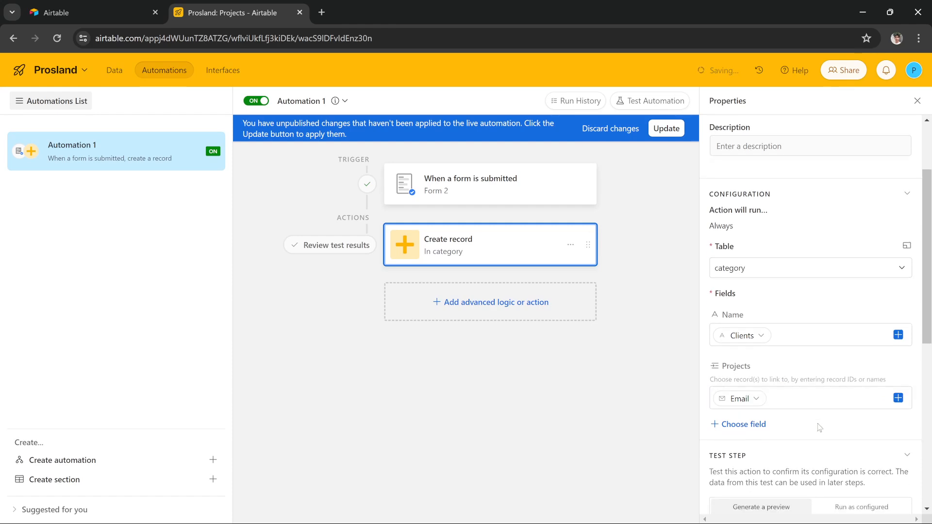